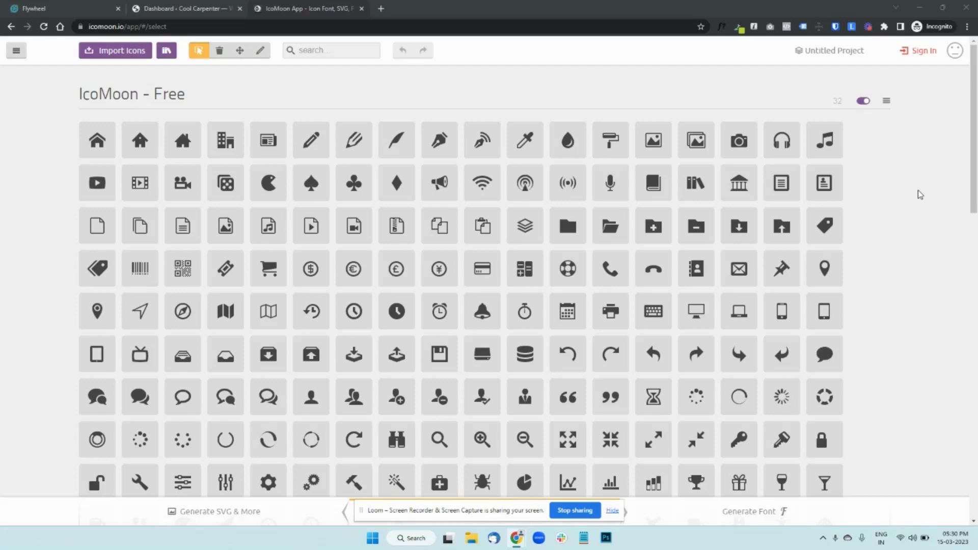
- Confirm the Brush, Cake and Dog files in Desktop's New folder, then return to IcoMoon
click(471, 537)
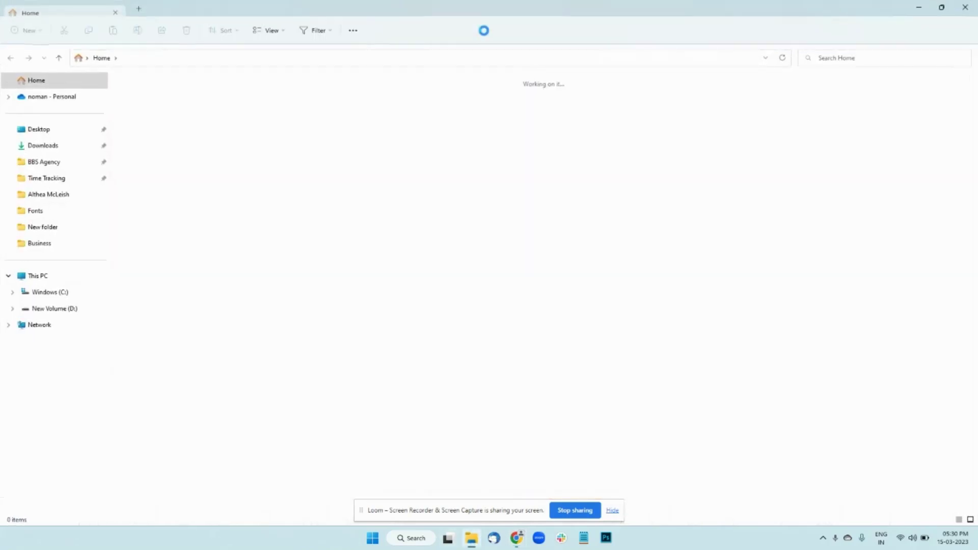
click(37, 146)
click(30, 128)
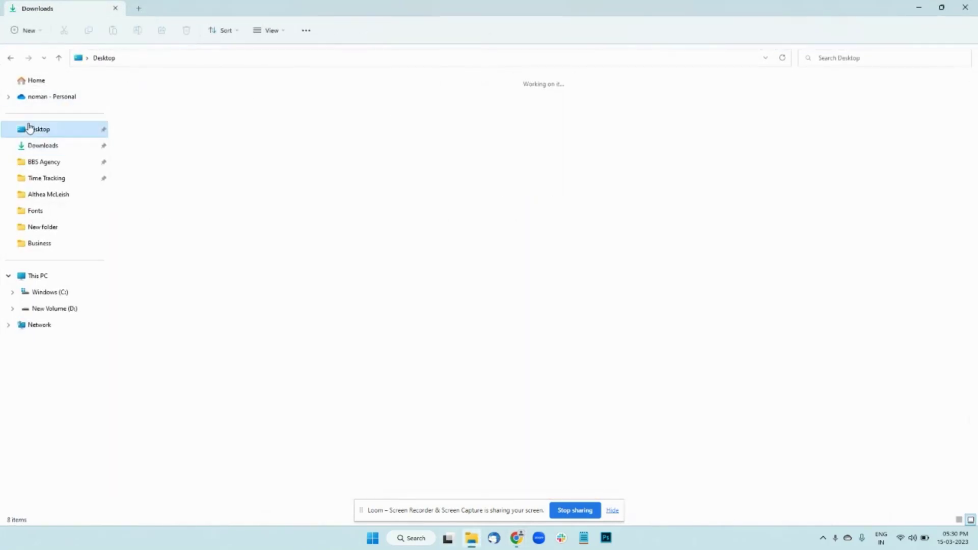
double_click(155, 106)
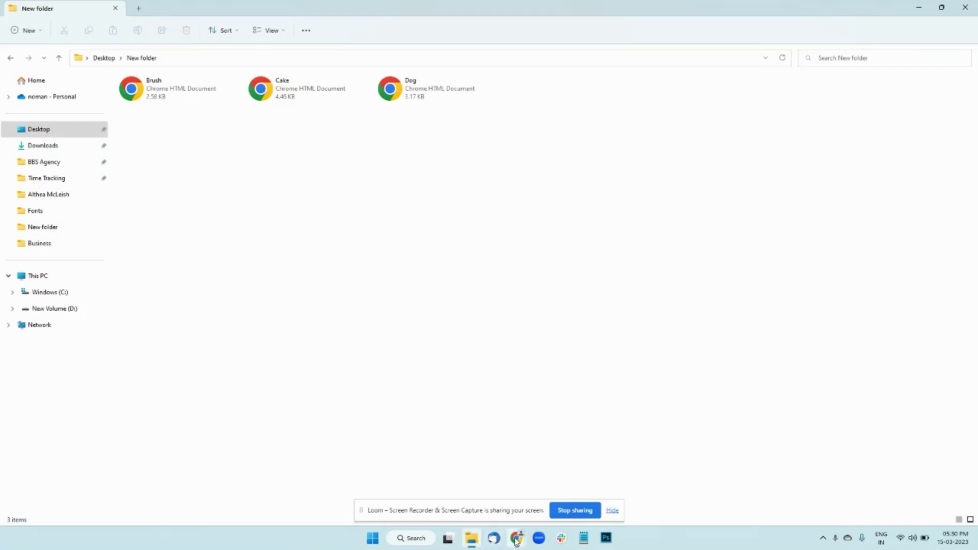
mouse_move(516, 541)
click(524, 501)
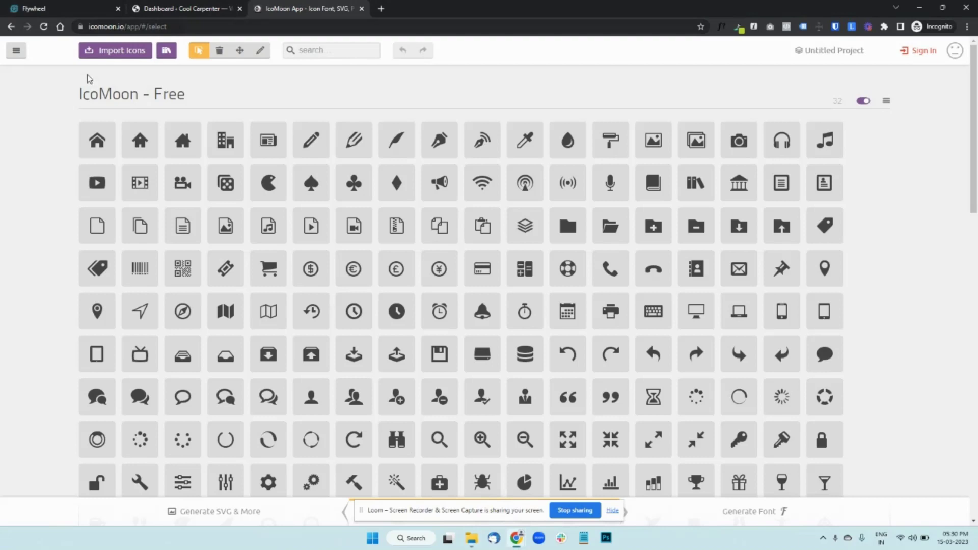
- Import the Brush, Cake and Dog files from Desktop > New folder into IcoMoon
click(113, 51)
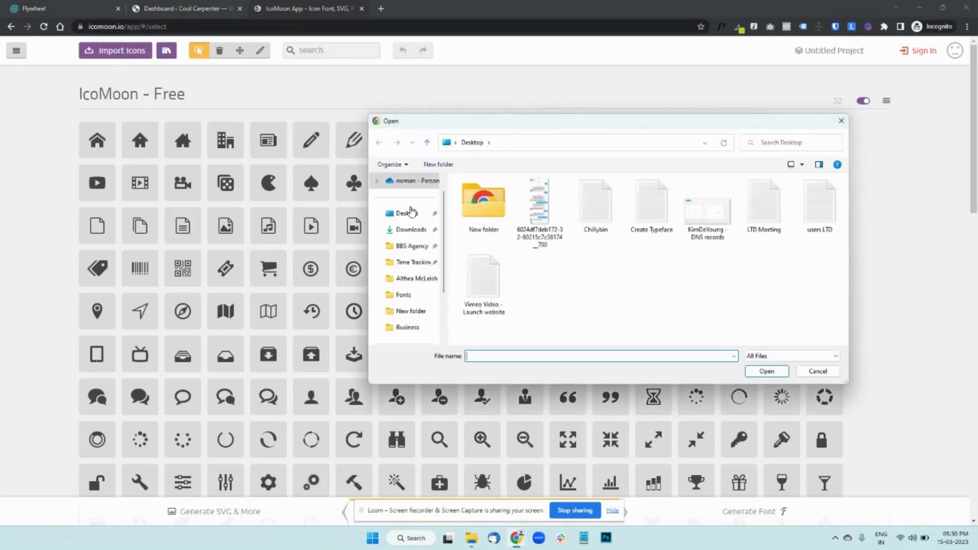
click(410, 212)
double_click(482, 201)
click(483, 199)
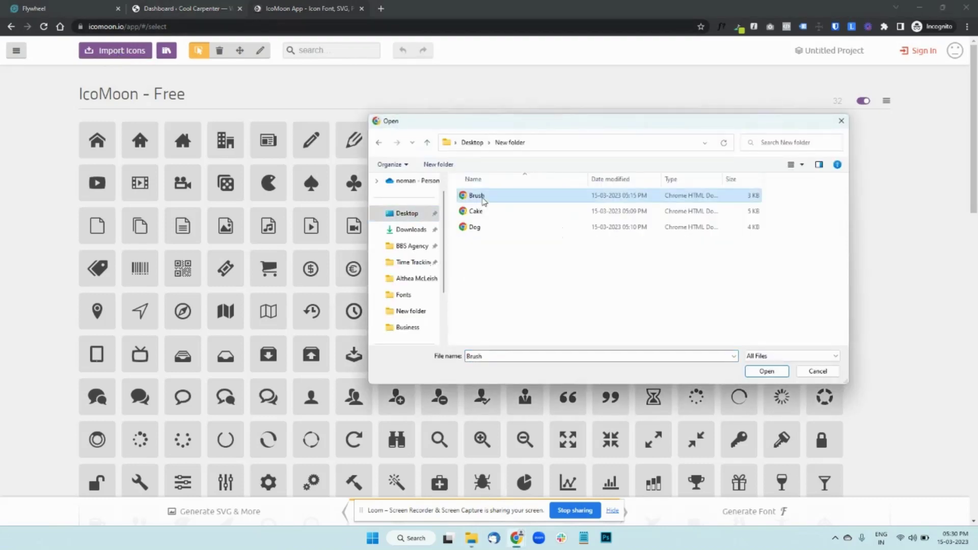
shift+click(470, 228)
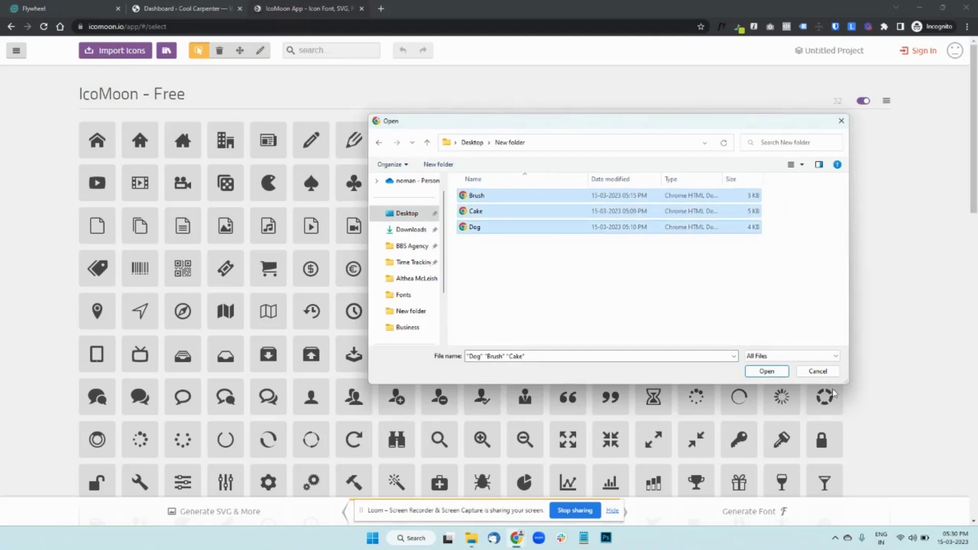
click(778, 376)
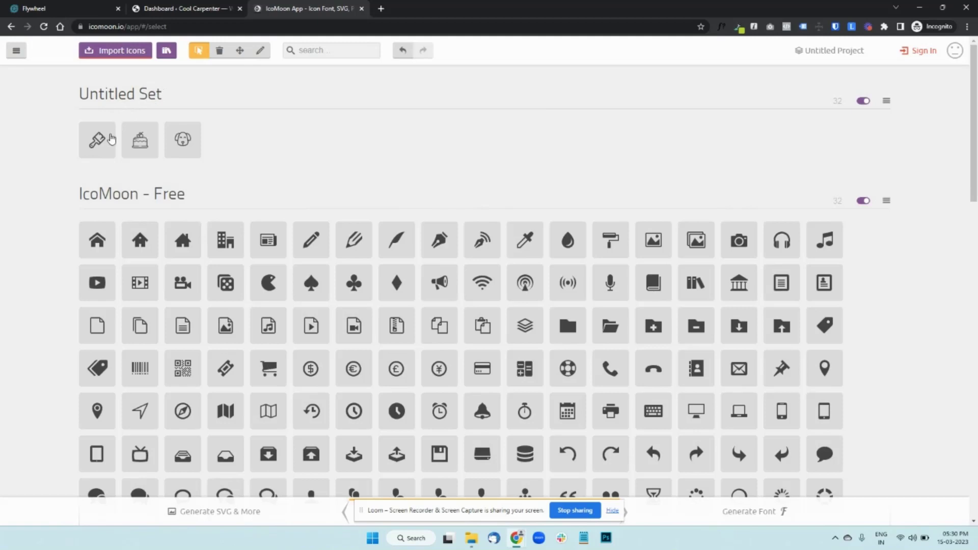
- Use the Untitled Set menu's Select All to mark Brush, Cake and Dog
click(884, 103)
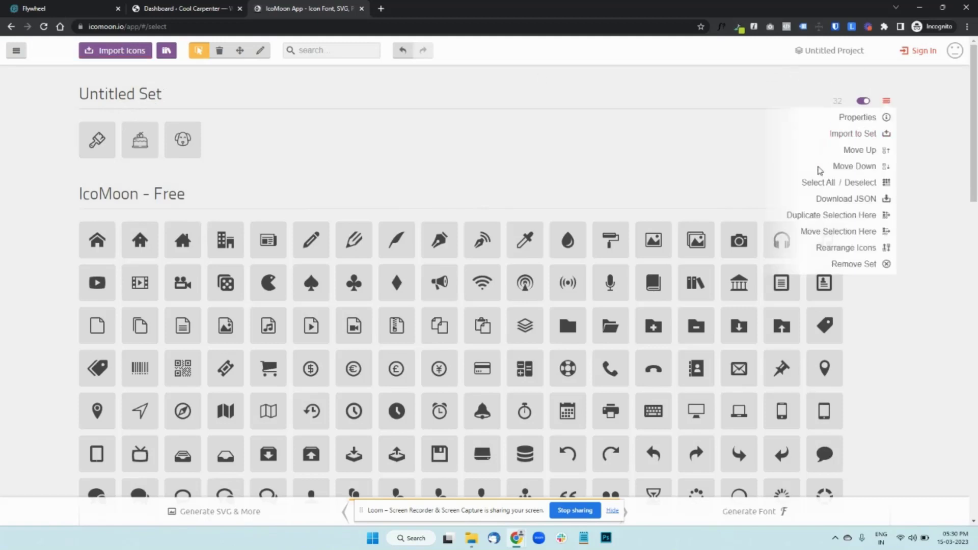
click(812, 184)
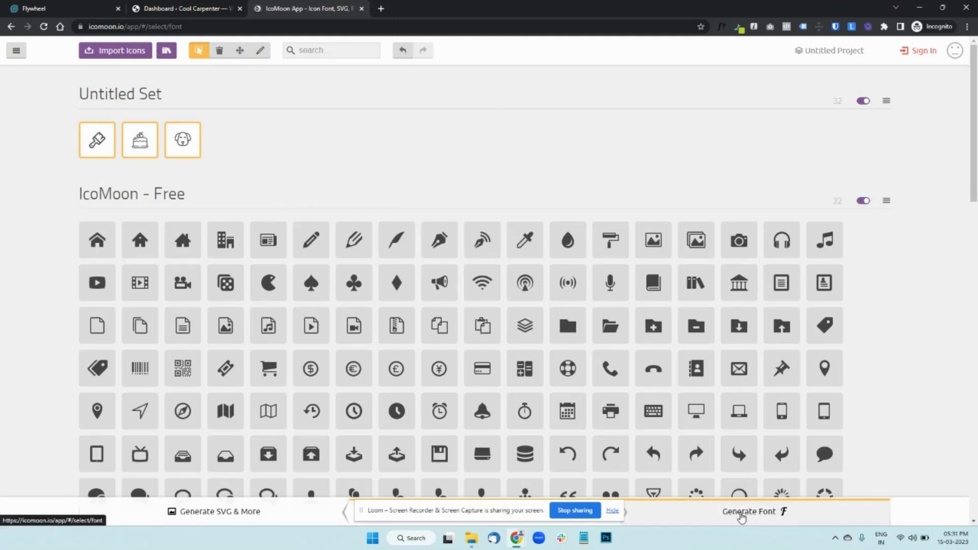
- Generate the font, naming it Custom-Icons with class prefix bbs- and a class CSS selector
click(741, 516)
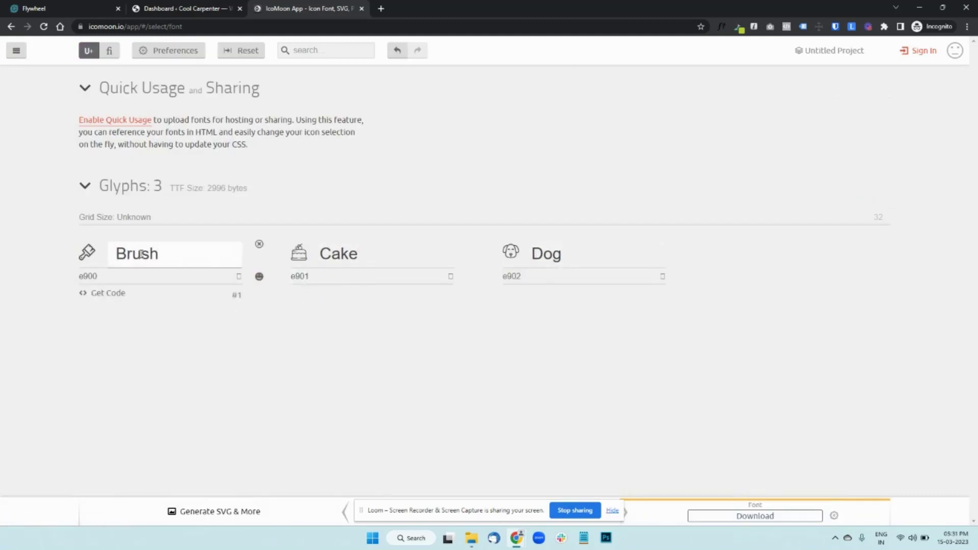
click(168, 51)
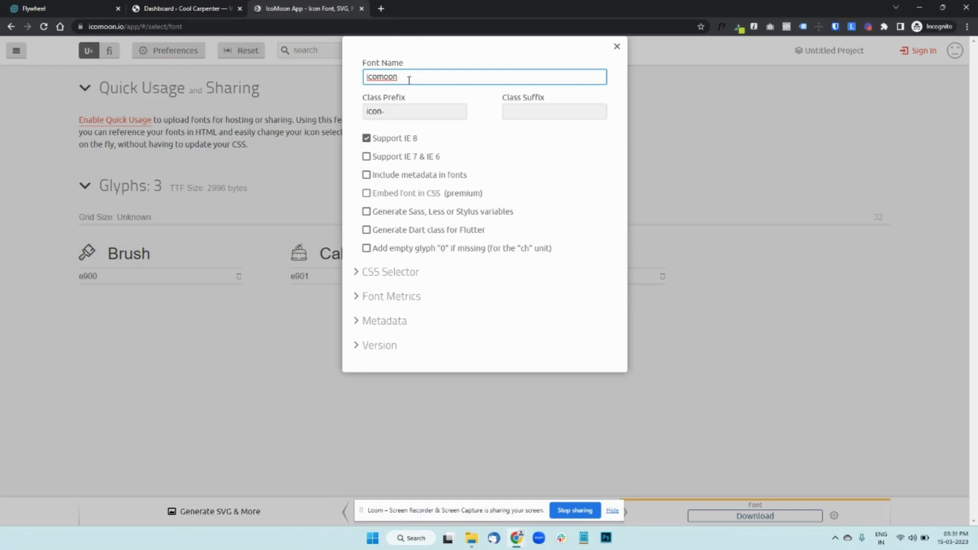
drag(406, 71, 350, 78)
text(Custom-Icons)
click(380, 112)
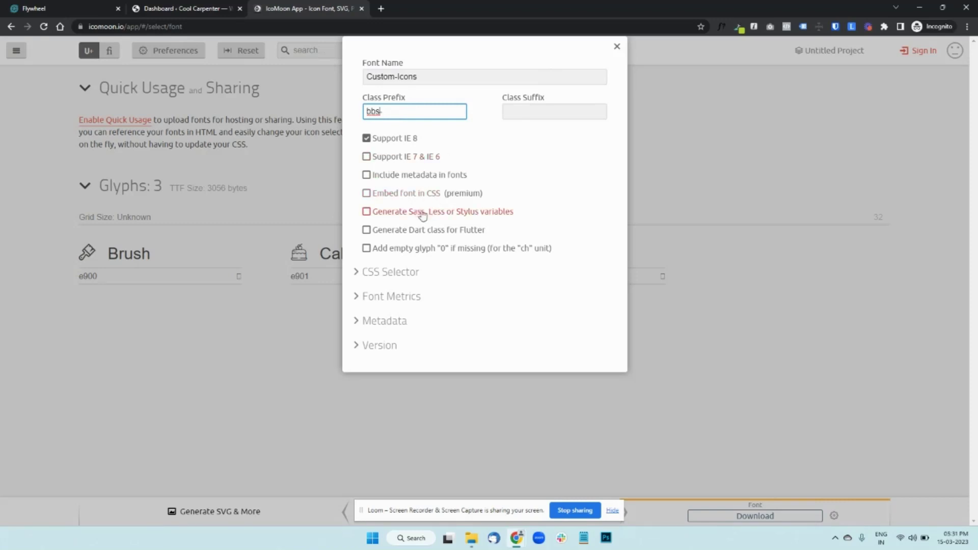
click(360, 273)
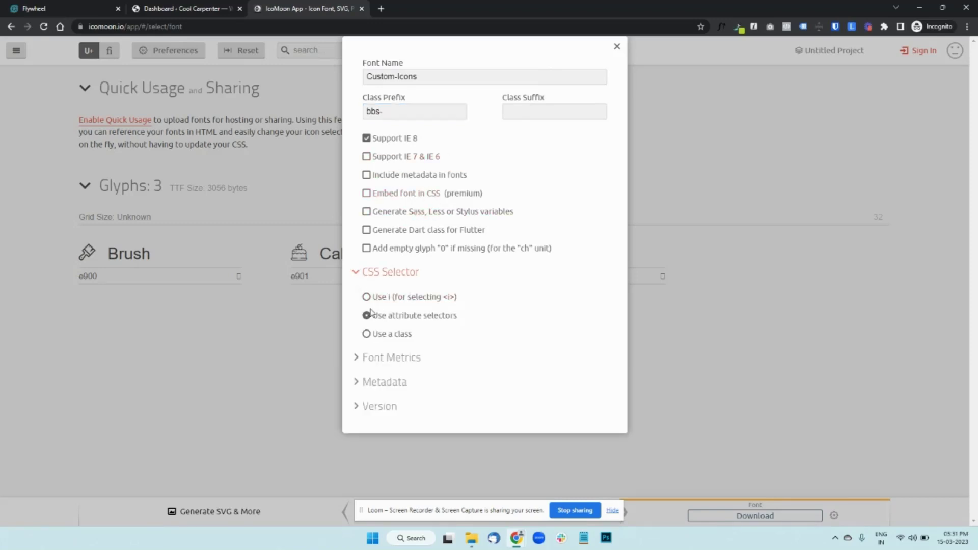
click(373, 341)
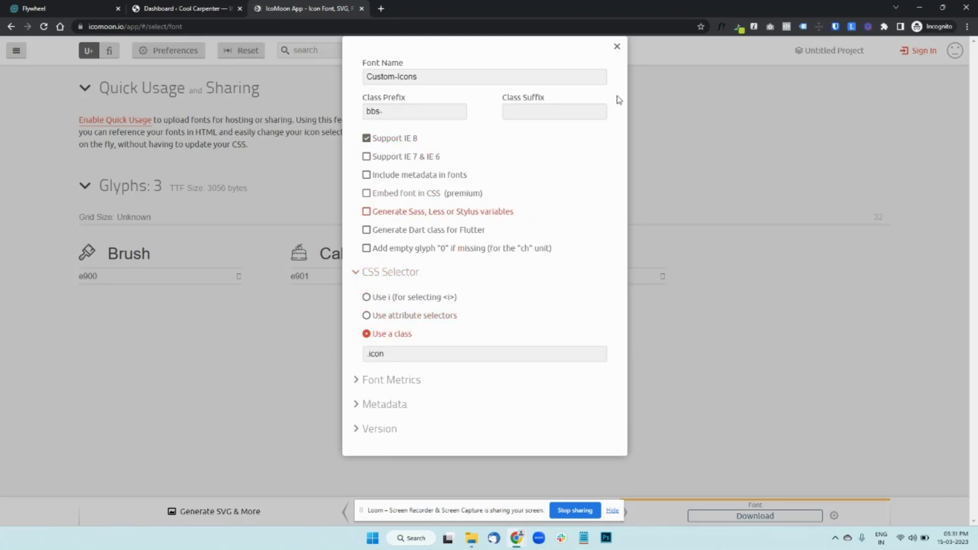
- Download the Custom-Icons-v1.0.zip font package and switch to the WordPress Dashboard tab
click(618, 47)
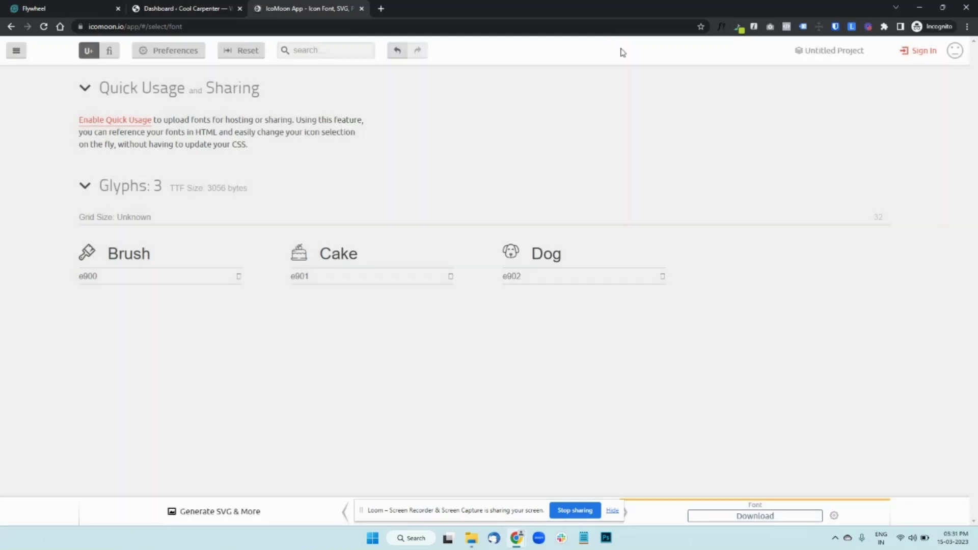
click(767, 518)
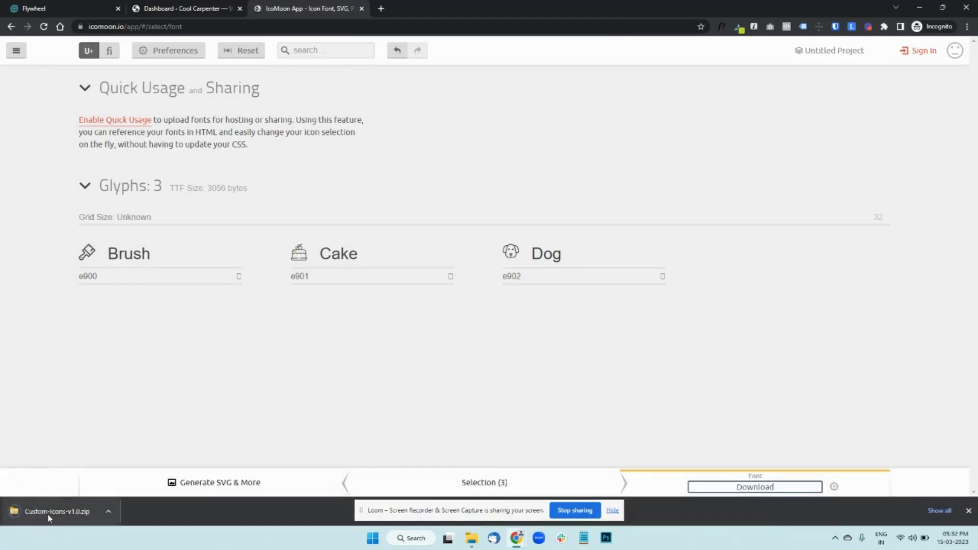
click(188, 9)
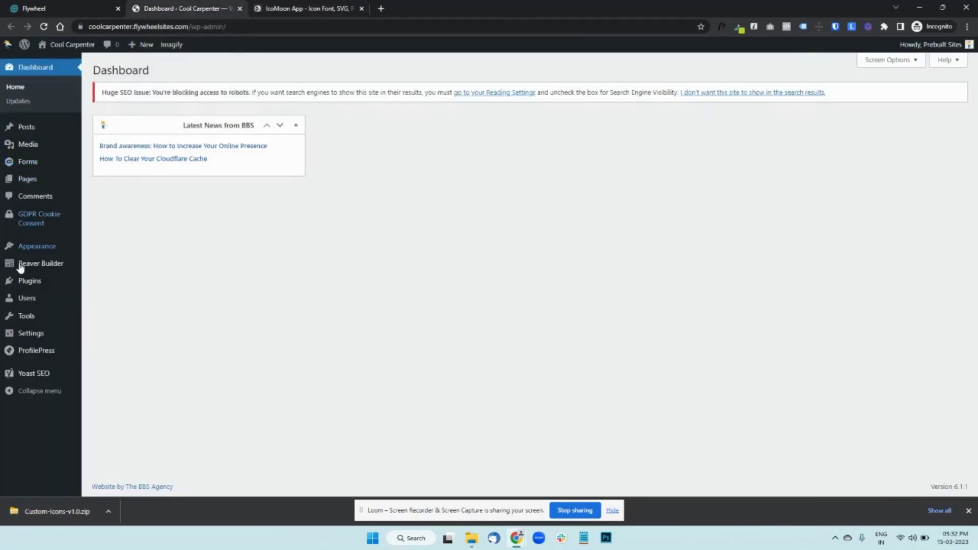
- Open the Icons section of the Beaver Builder settings page
mouse_move(28, 337)
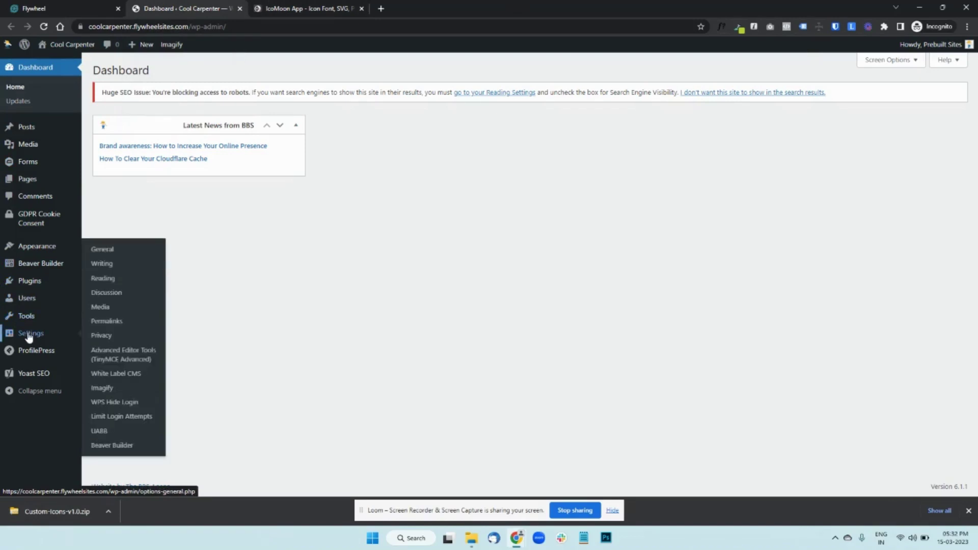
click(122, 446)
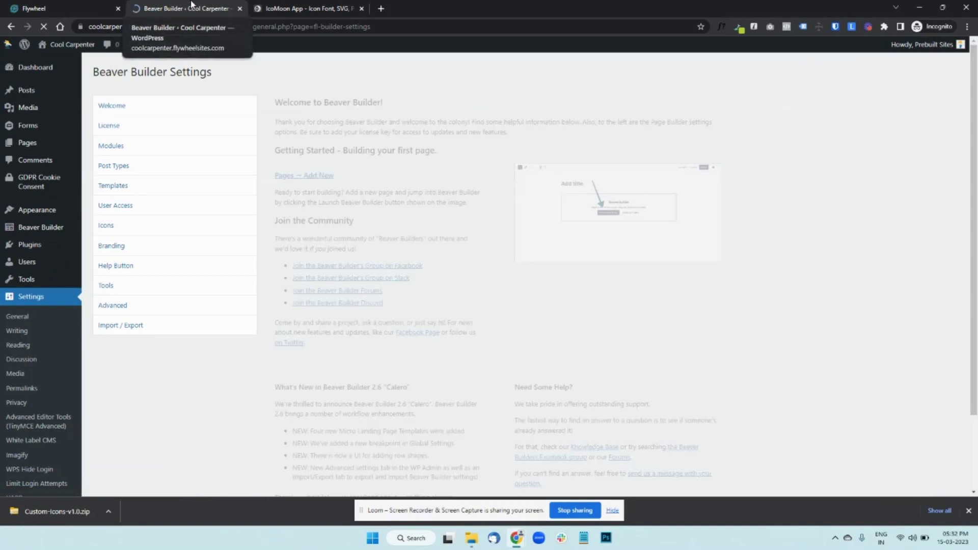
click(117, 234)
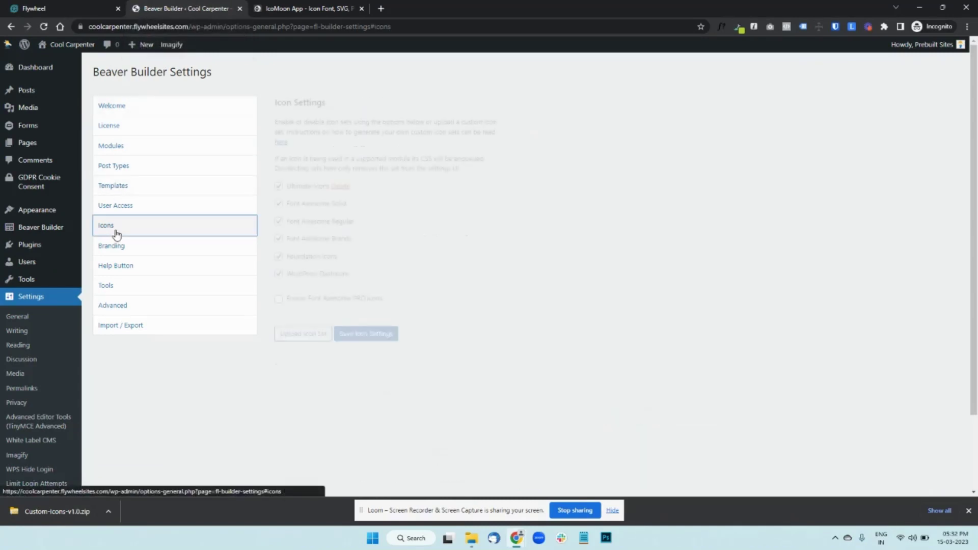
- Upload Custom-Icons-v1.0.zip from Downloads as a new Beaver Builder icon set
click(293, 337)
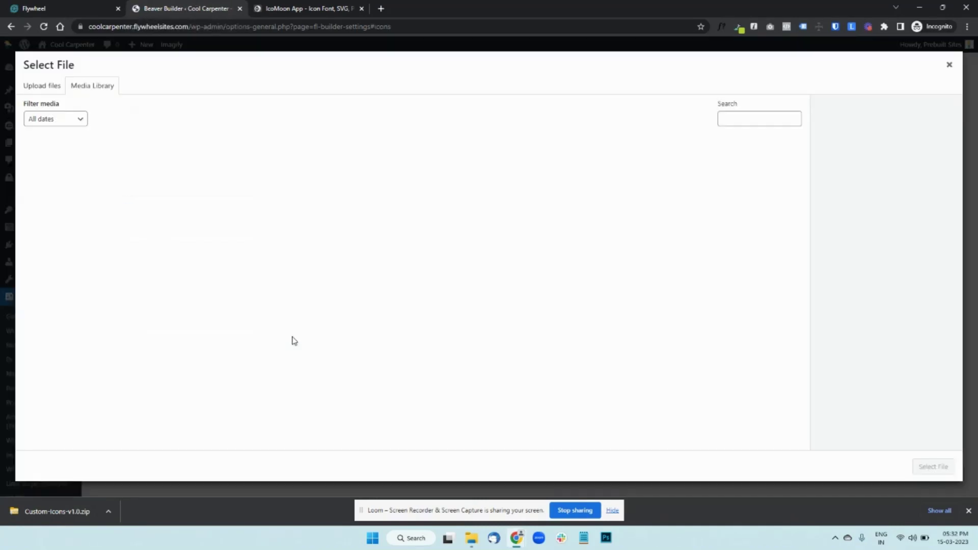
click(403, 287)
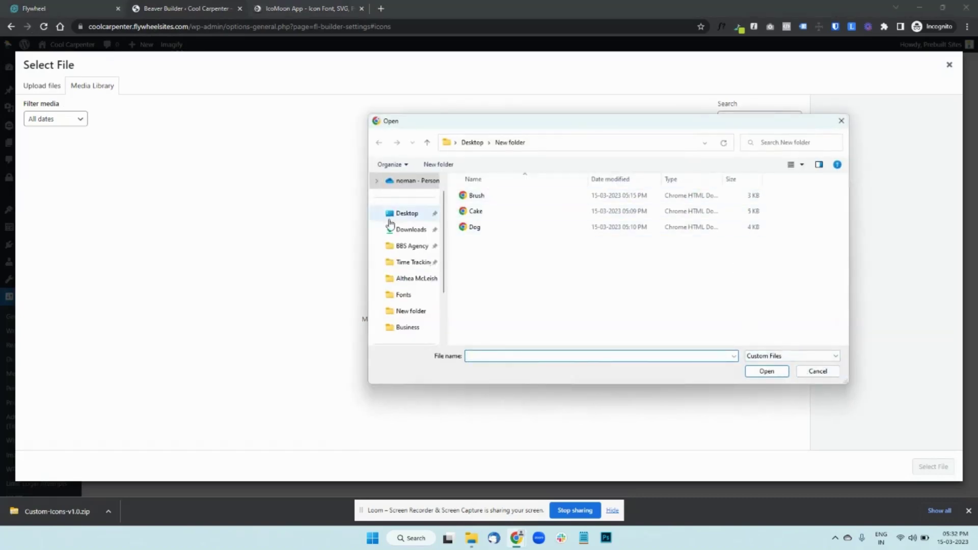
click(407, 230)
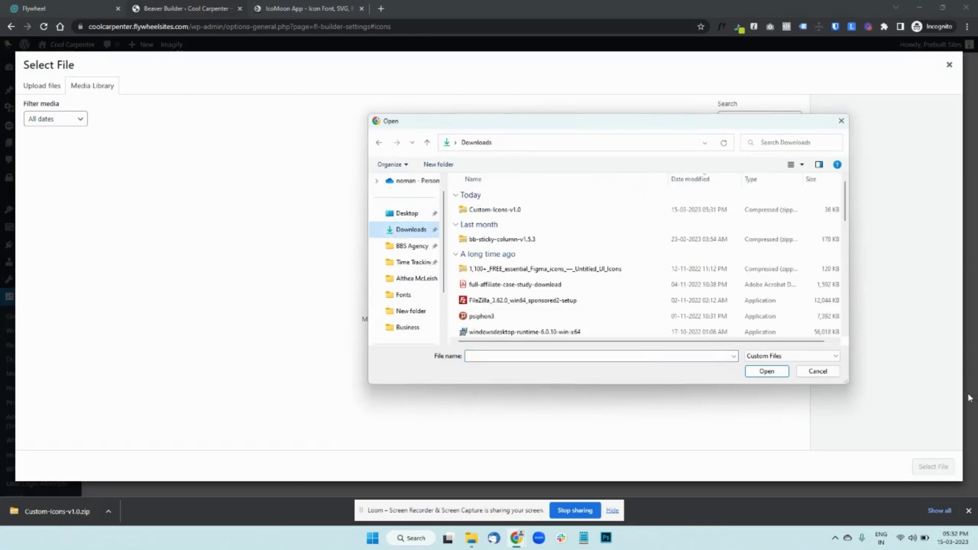
click(818, 371)
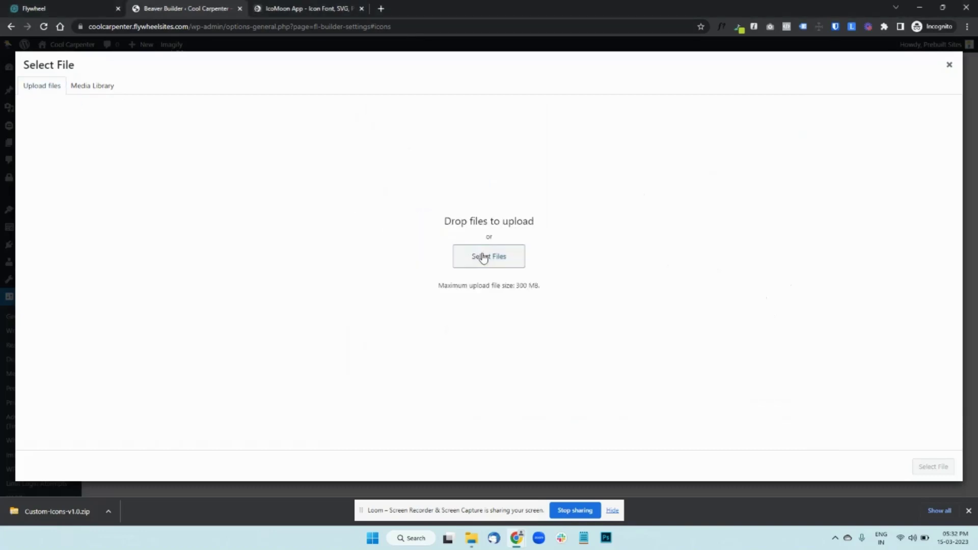
click(483, 256)
click(404, 229)
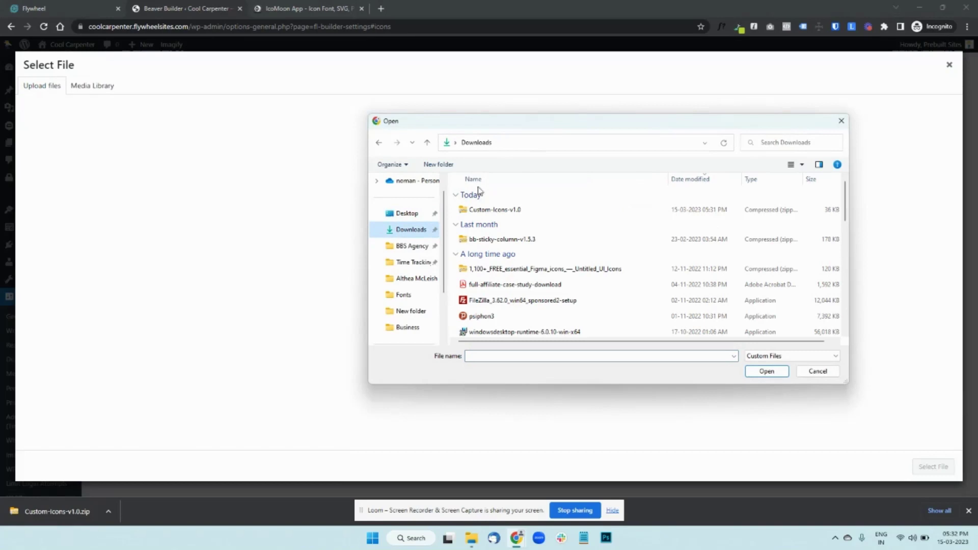
double_click(488, 210)
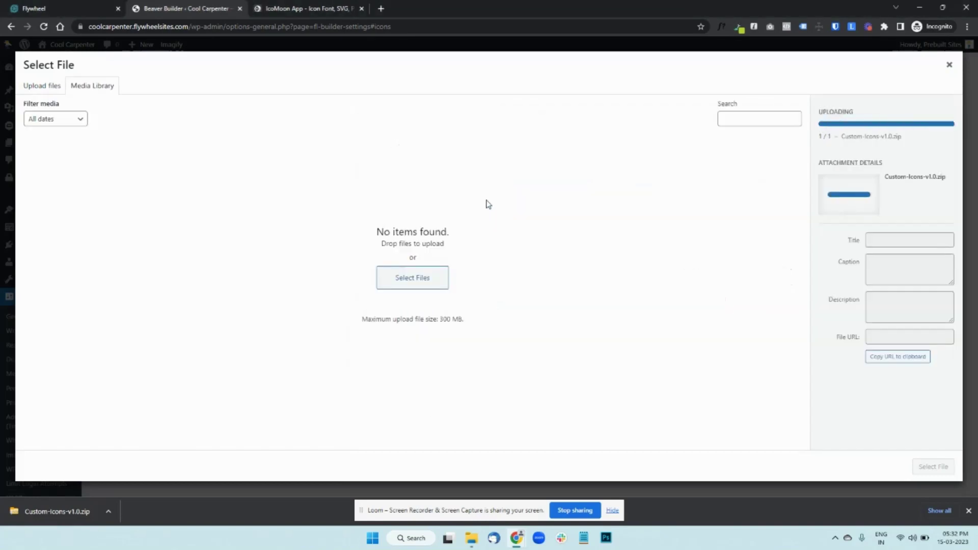
click(925, 465)
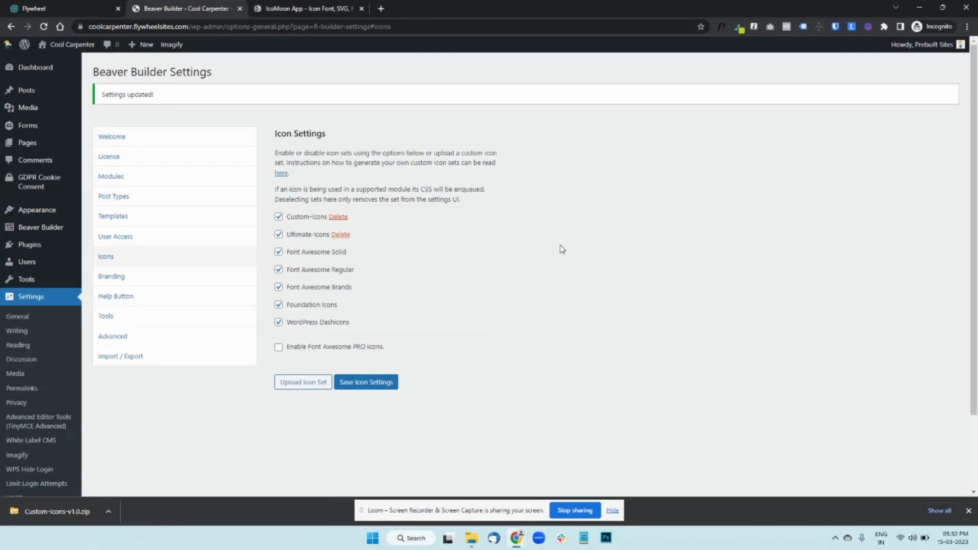
- Save the icon settings and open the live site in a new tab
click(369, 388)
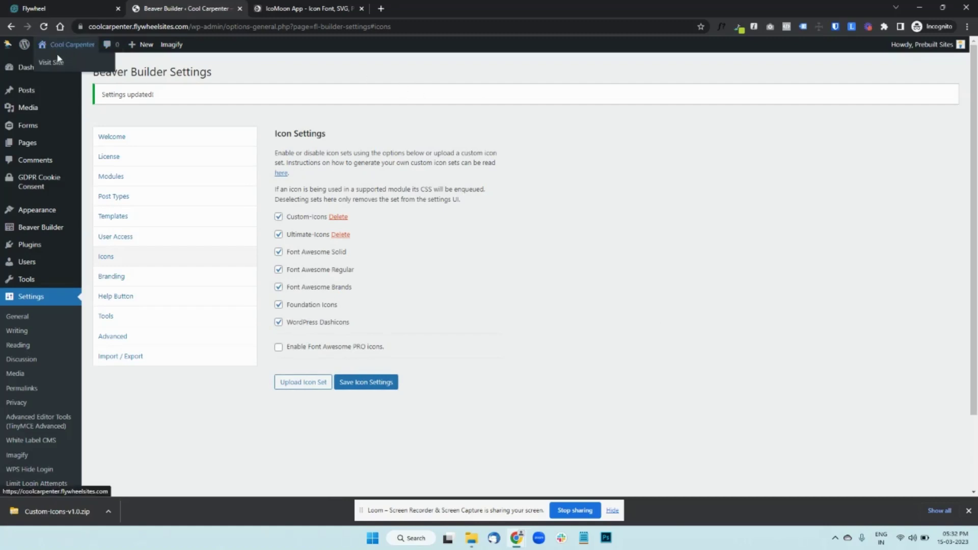
right_click(57, 62)
click(77, 72)
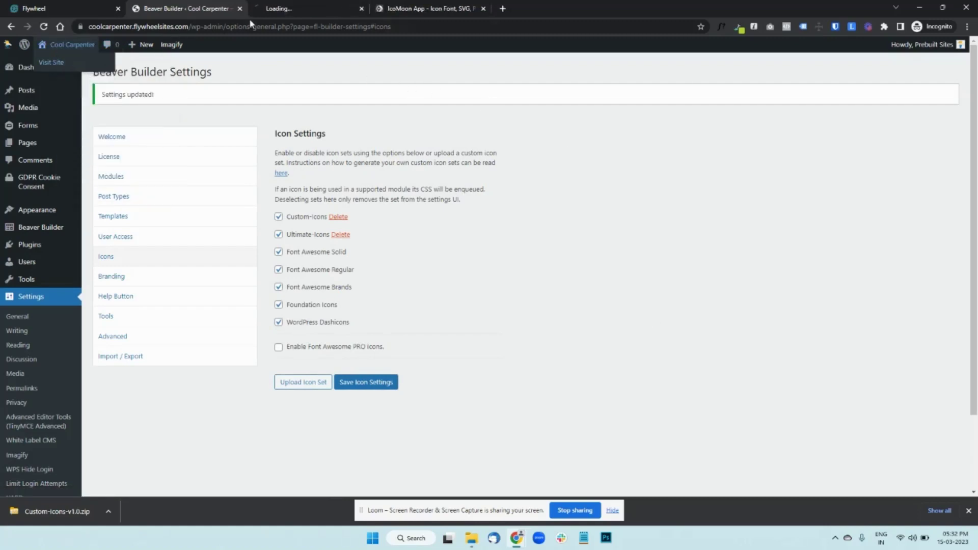
click(307, 6)
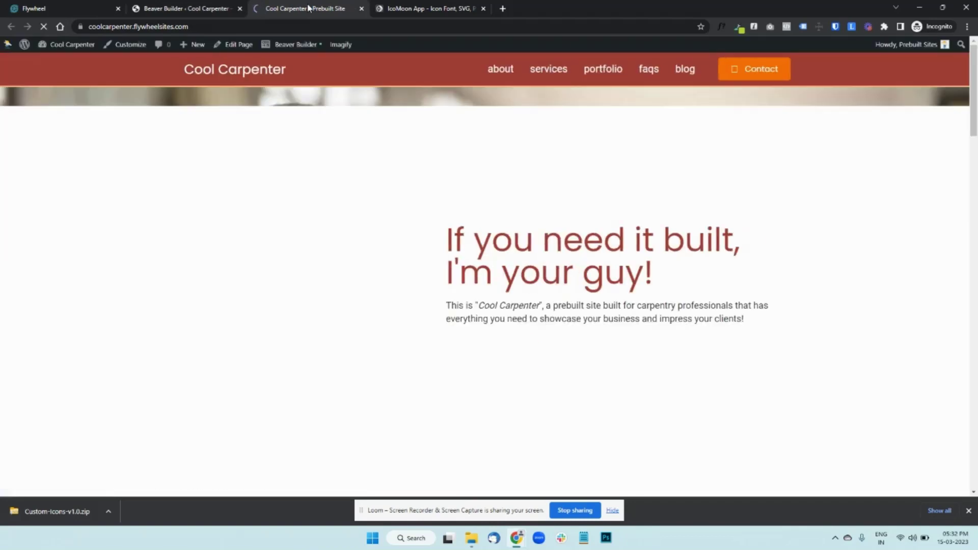
- Append /test to the site address to load the Test page
click(211, 26)
click(212, 25)
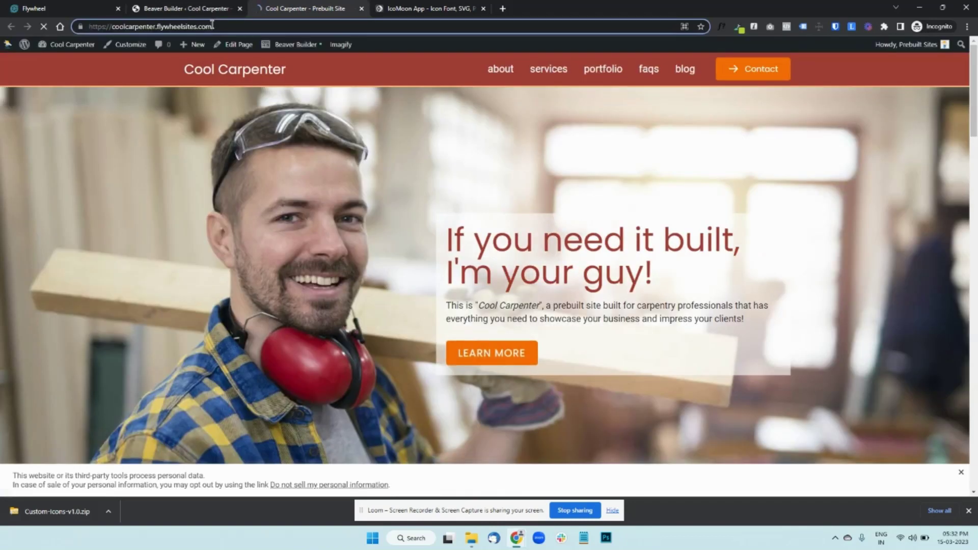
text(/test)
key(Return)
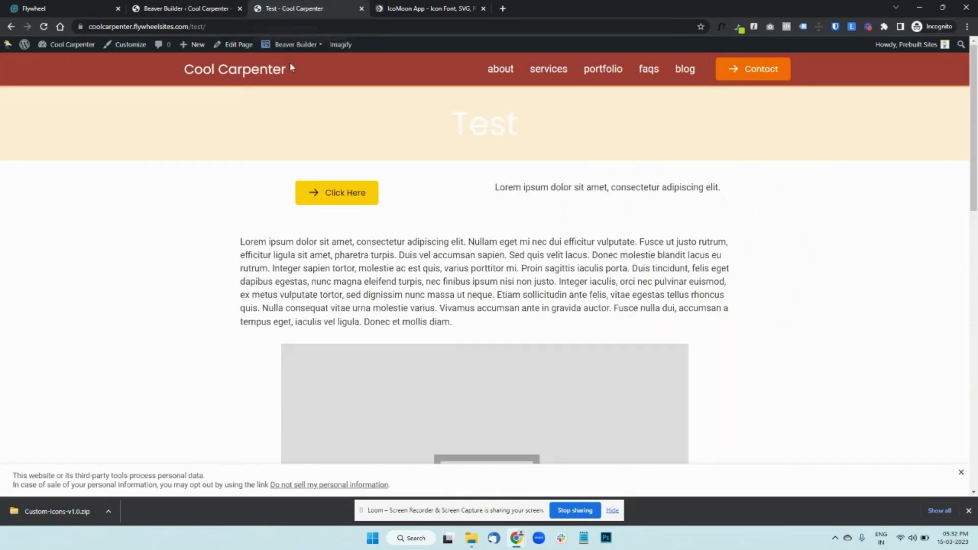
- Open the Test page in Beaver Builder and bring up the Click Here button's icon Replace picker
click(293, 44)
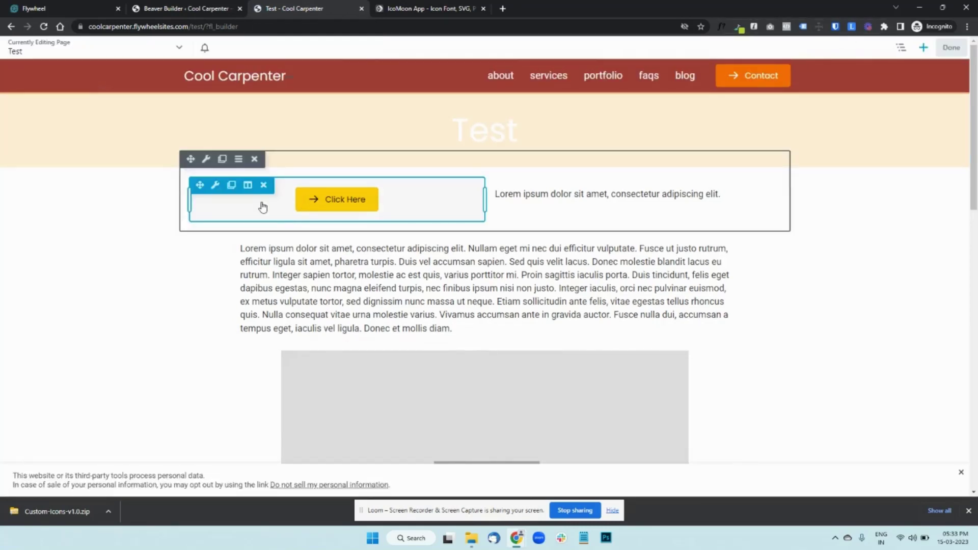
click(216, 188)
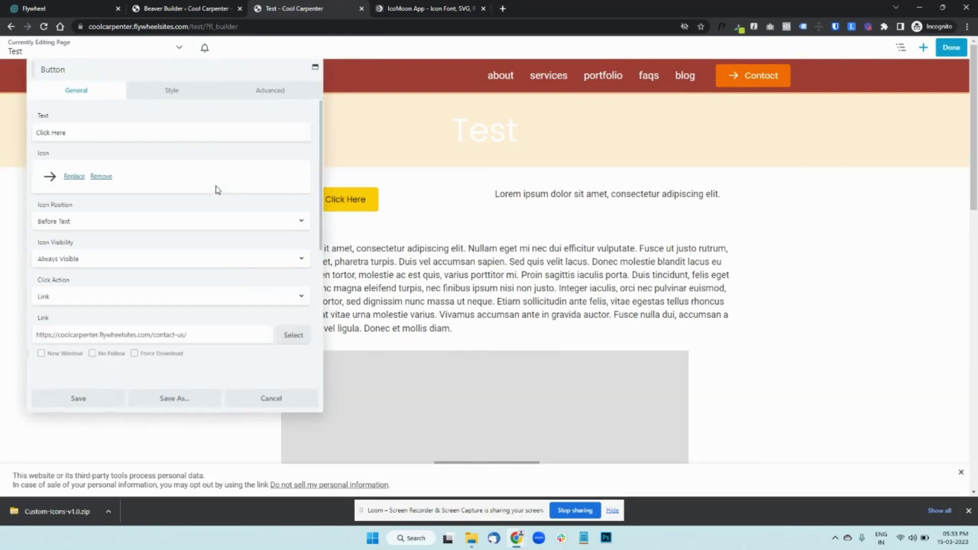
drag(160, 72, 564, 89)
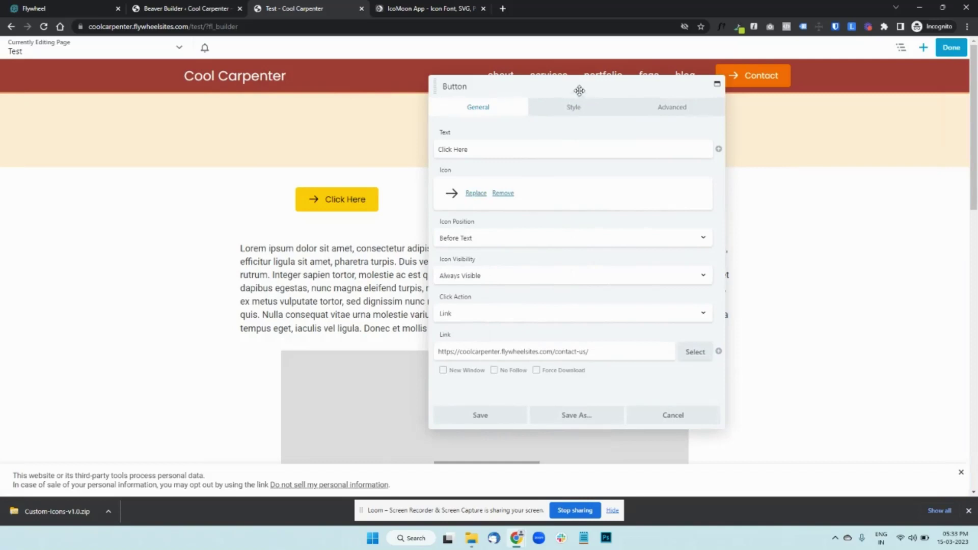
click(482, 197)
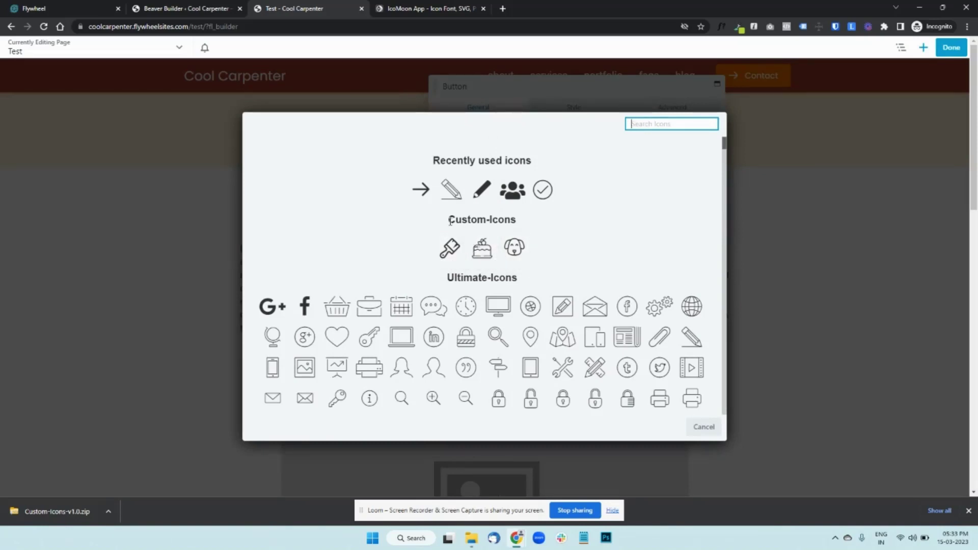
- Verify the Custom-Icons font name in IcoMoon, then pick the brush icon and save the button
click(413, 9)
click(169, 52)
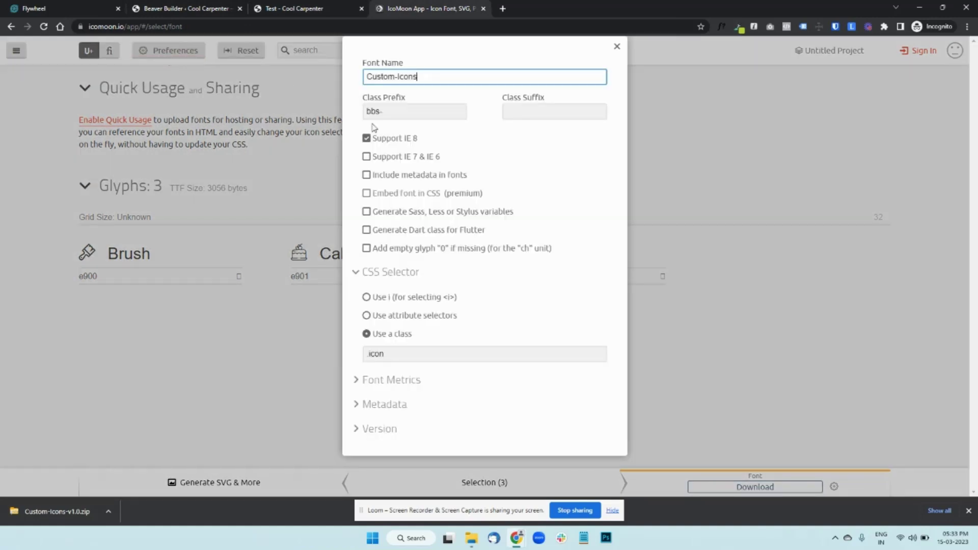
click(269, 7)
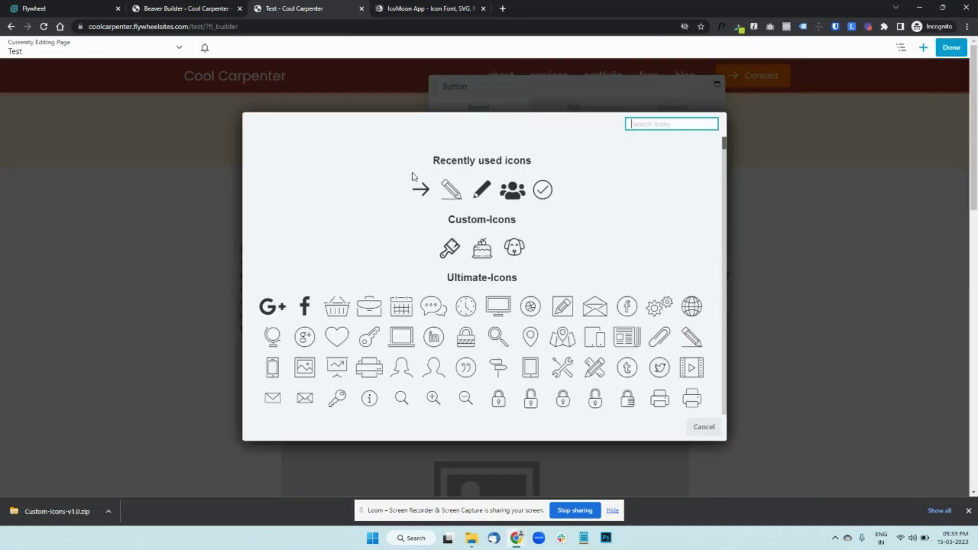
click(448, 257)
click(504, 423)
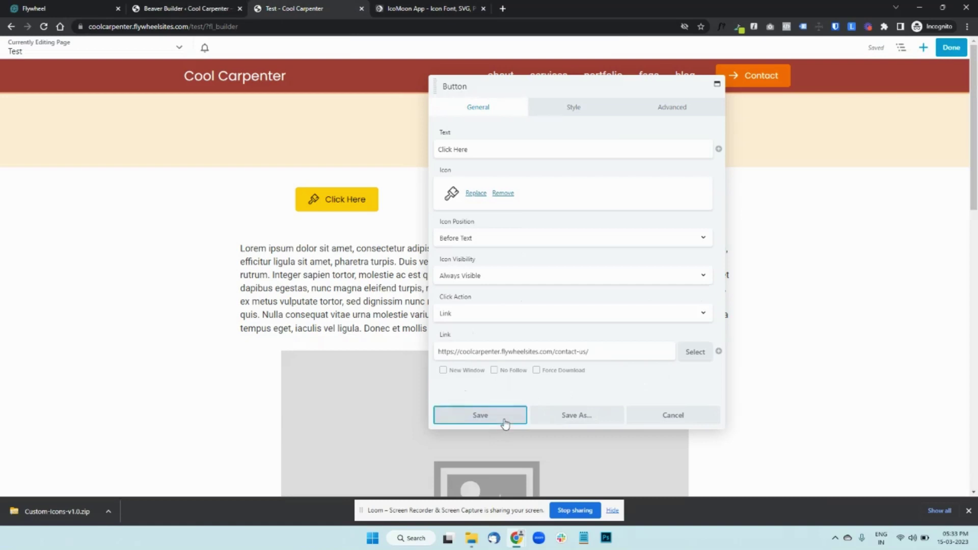